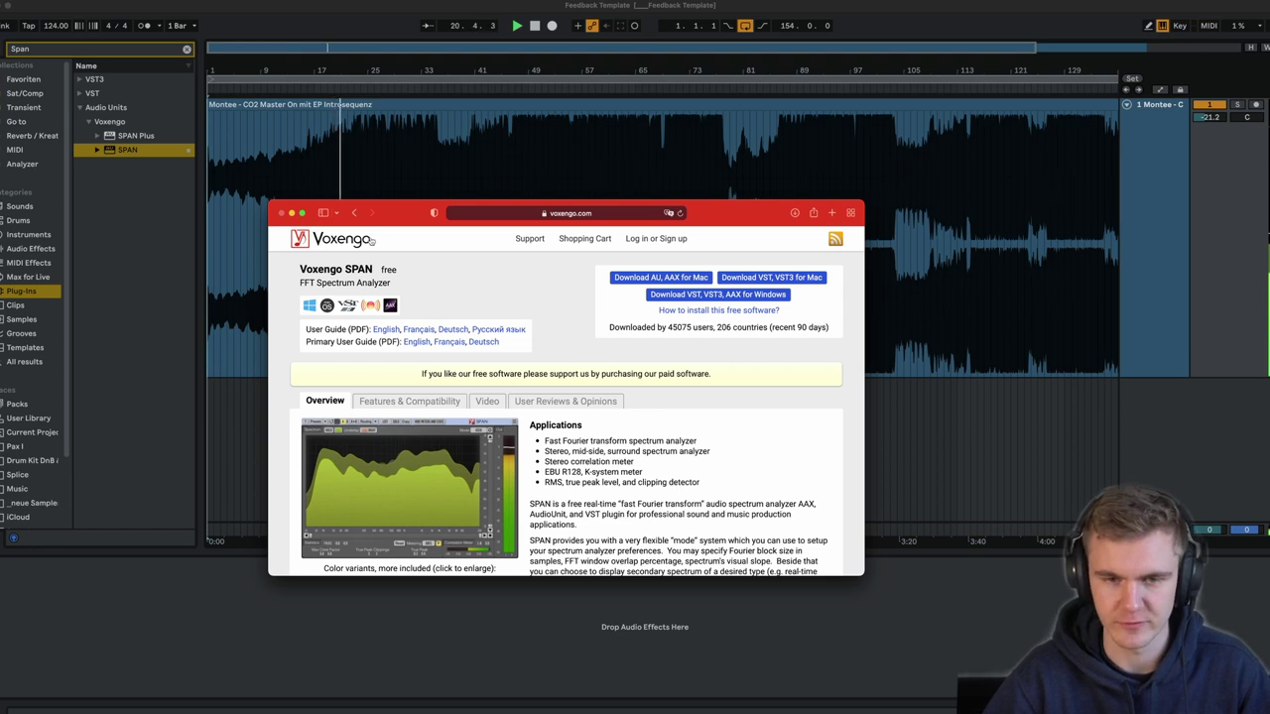
Dismiss the Voxengo web page and load the SPAN Audio Unit plug-in onto the Montee track, repositioning its window.
click(280, 213)
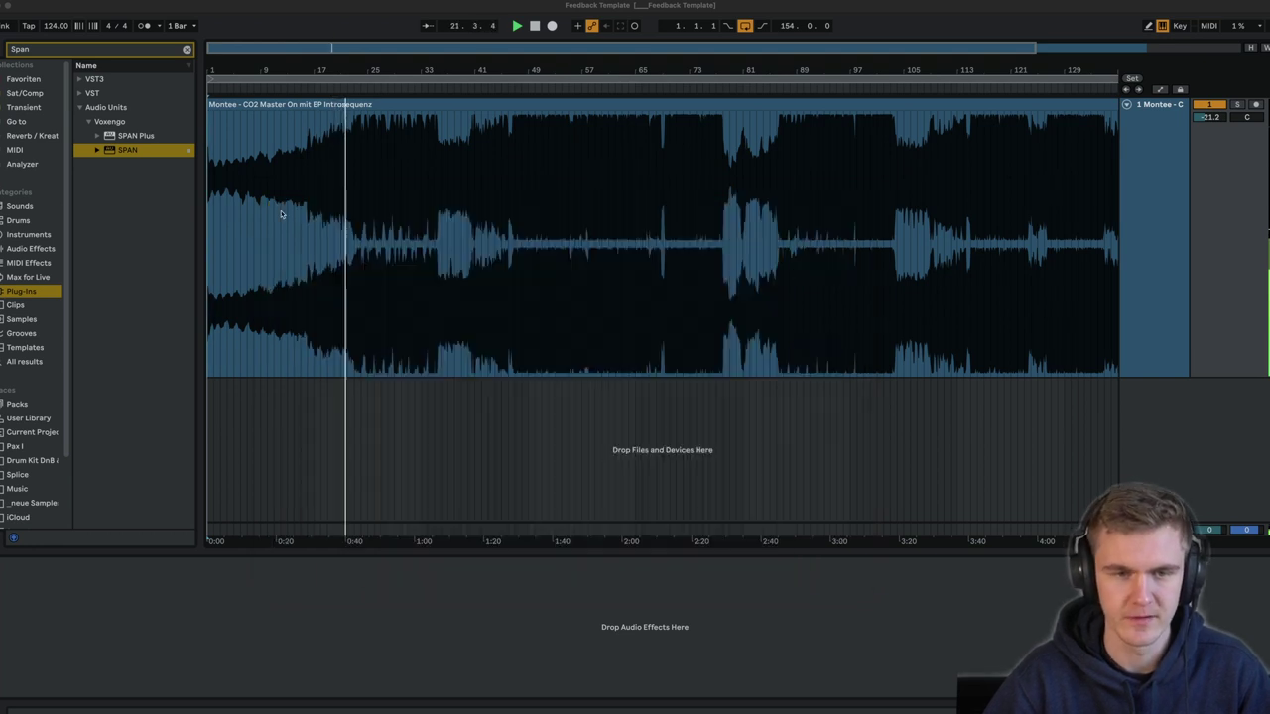
double_click(127, 150)
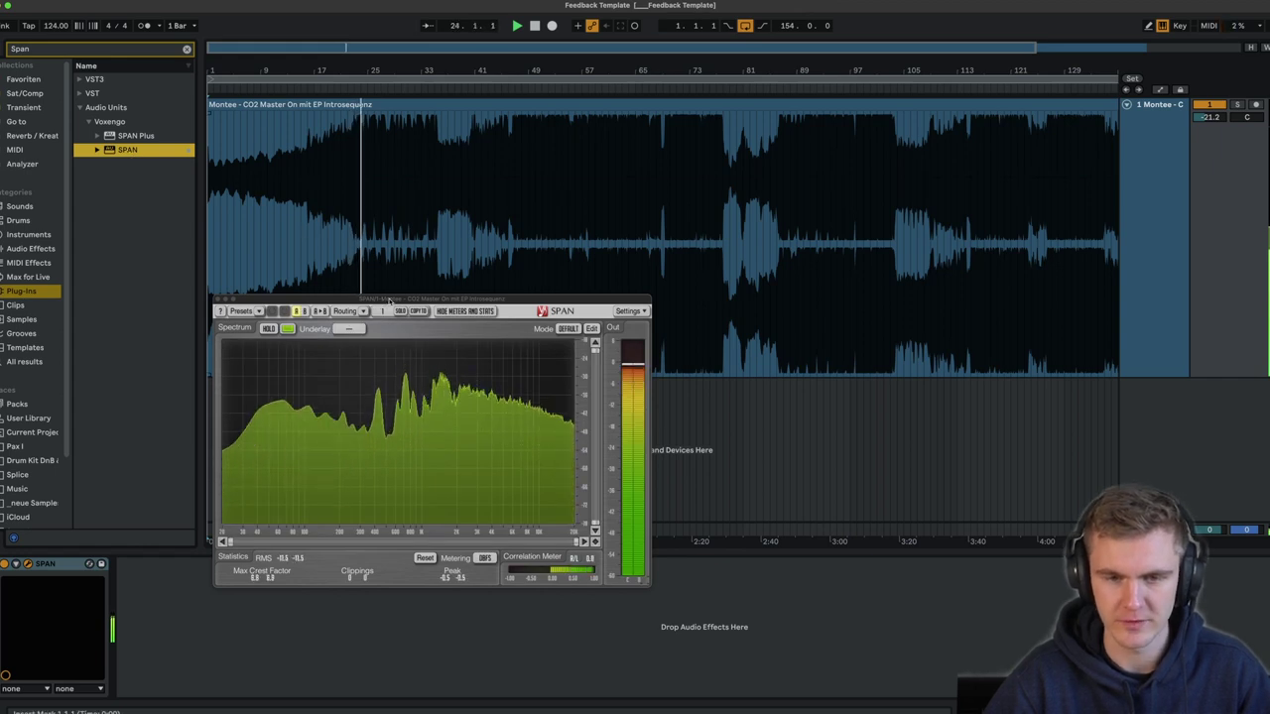
drag(393, 300, 486, 278)
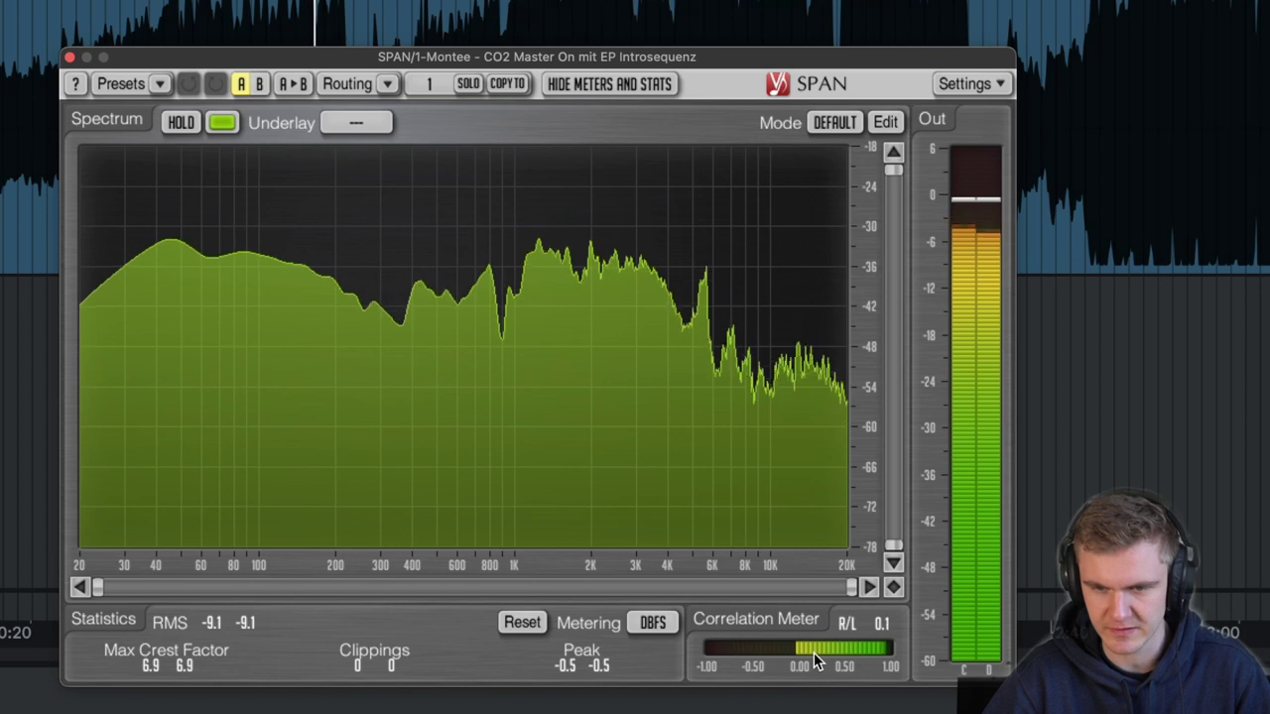
View SPAN's information and settings page and close it without changing anything.
click(997, 84)
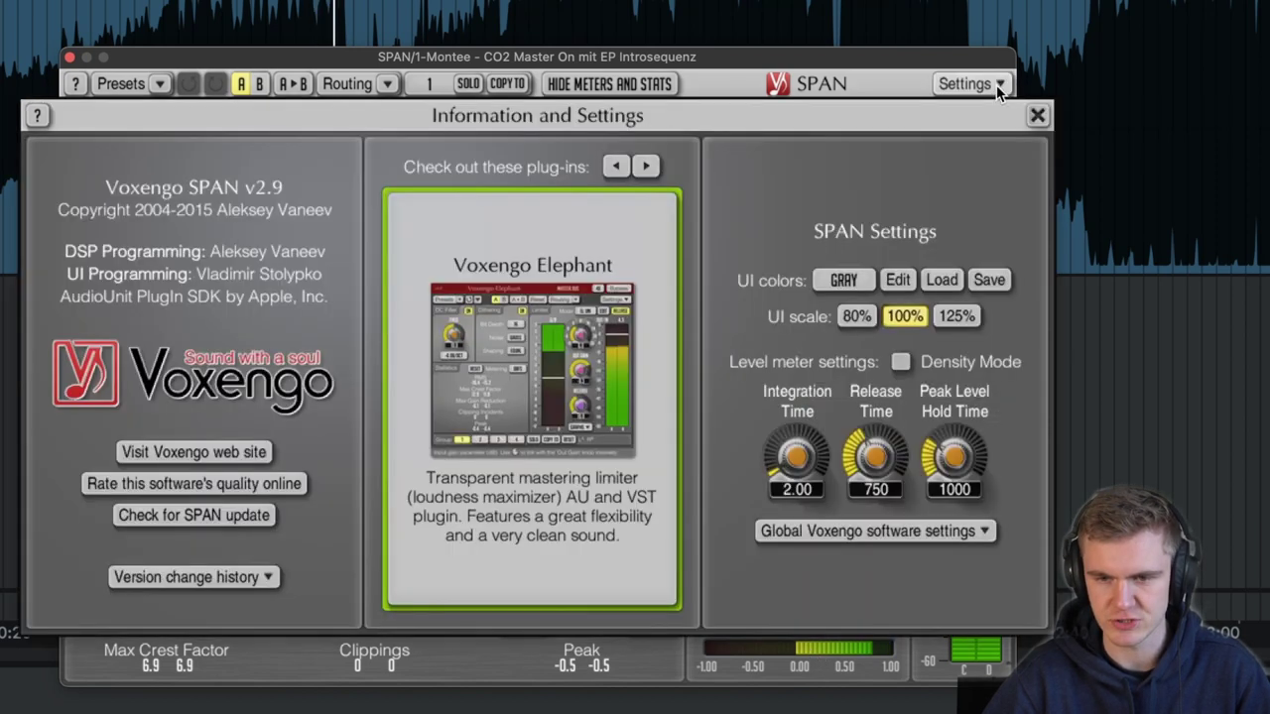
click(1037, 115)
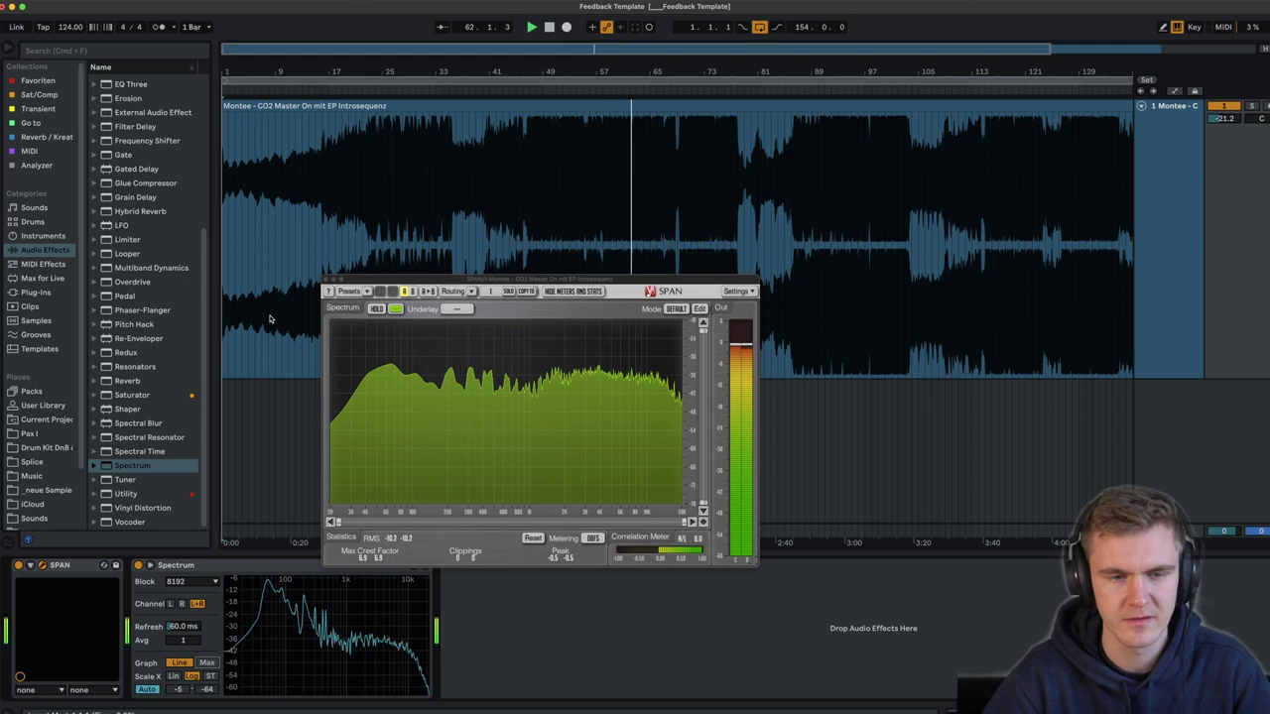
Add EQ Eight to the Montee track and deactivate its bands 1 to 4.
scroll(140, 206, up, 3)
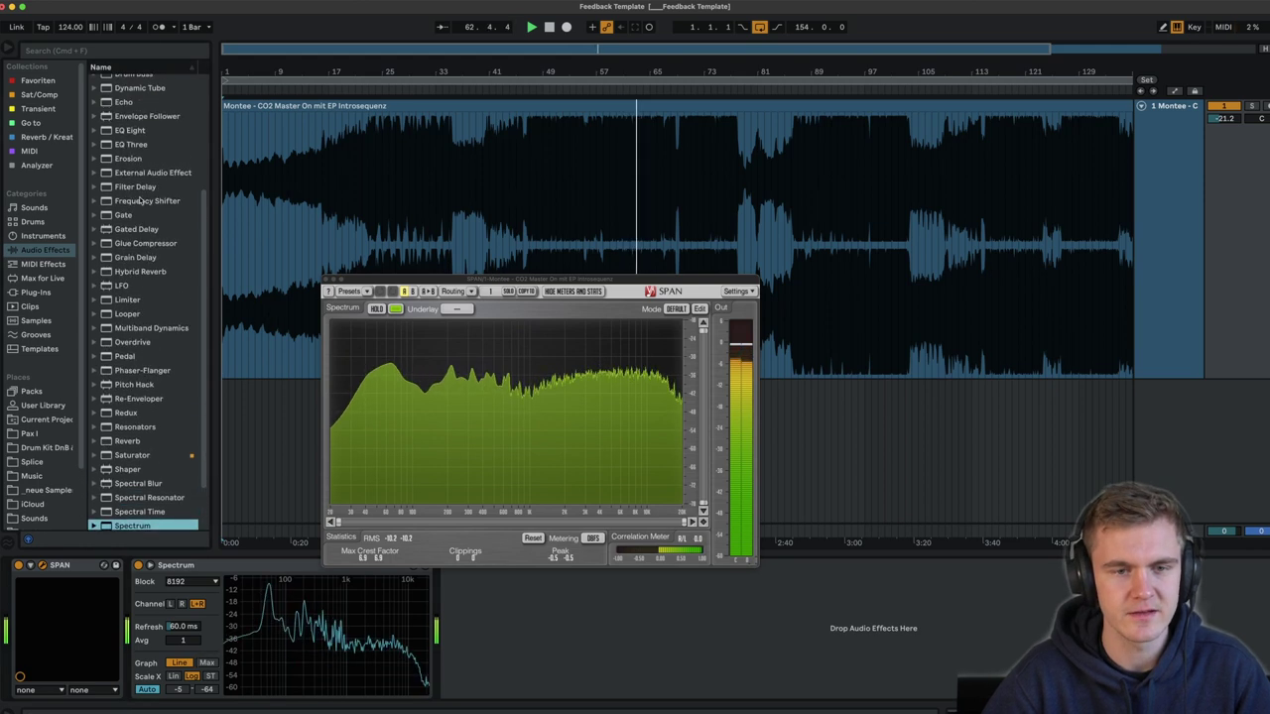
double_click(130, 130)
drag(509, 281, 499, 259)
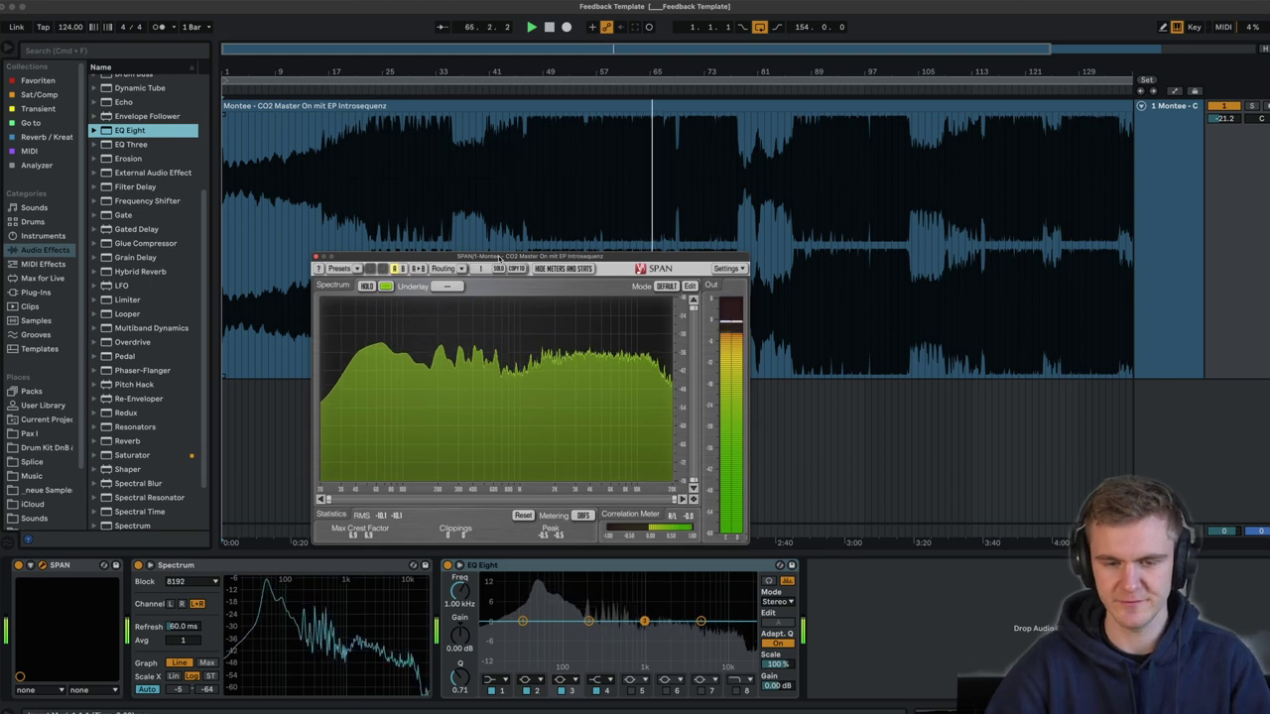
click(525, 692)
click(562, 691)
click(596, 691)
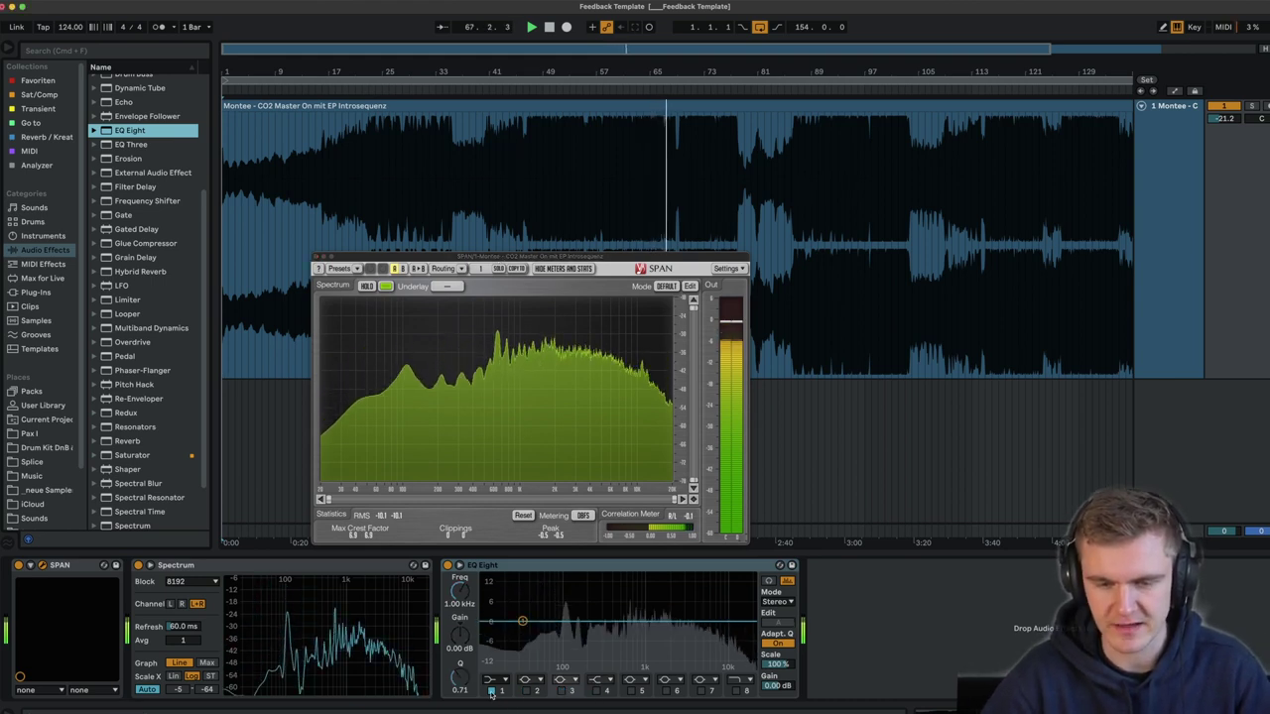
click(491, 691)
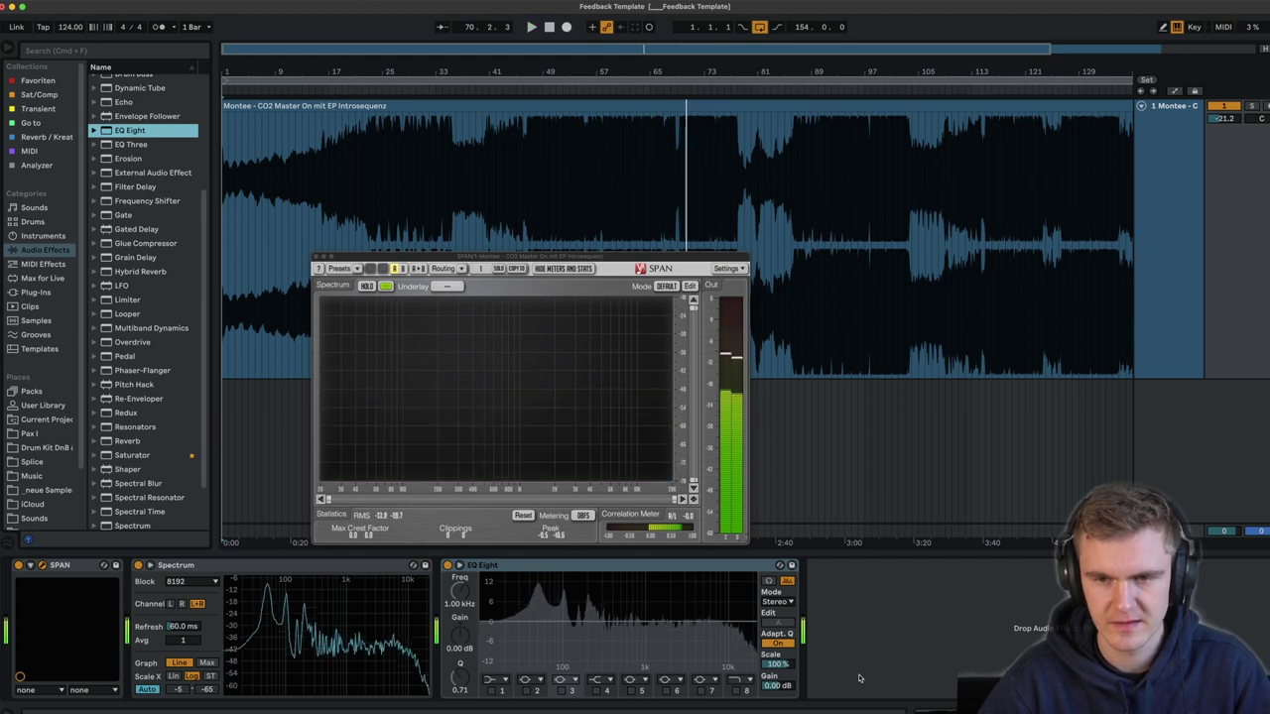
Insert a new MIDI track below the Montee audio track and load the Analog instrument onto it.
click(1185, 242)
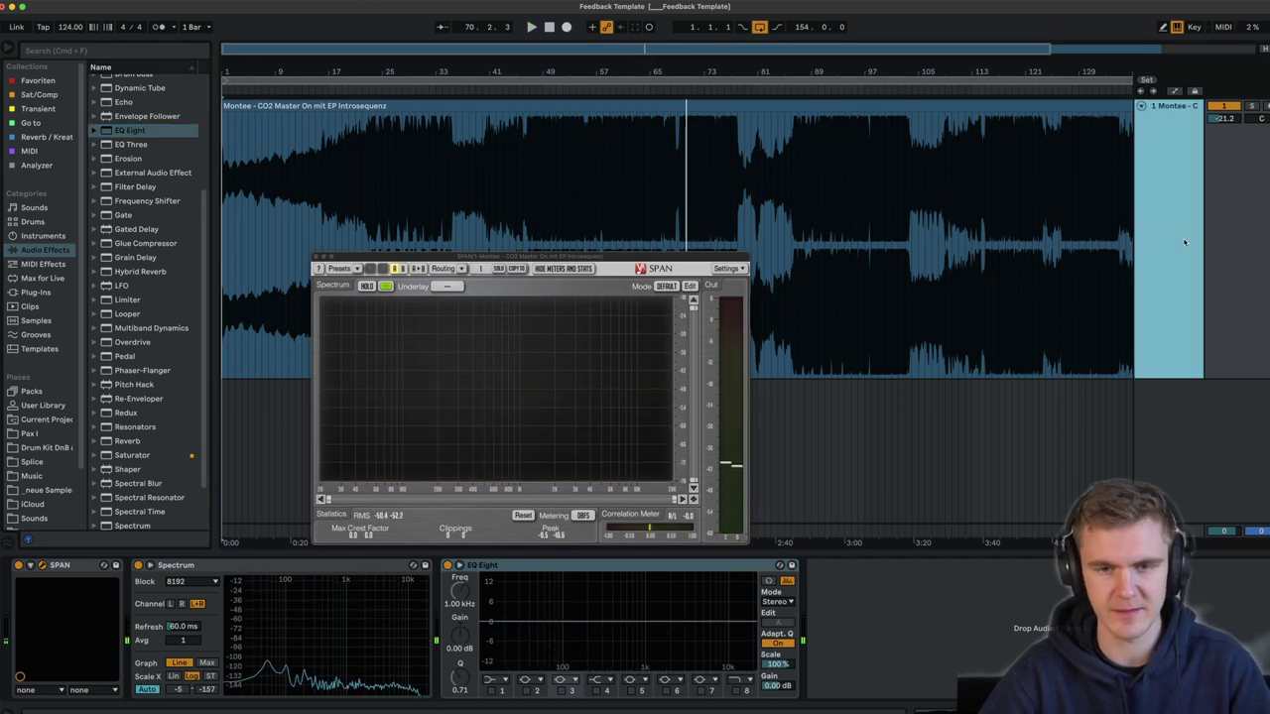
key(super+shift+t)
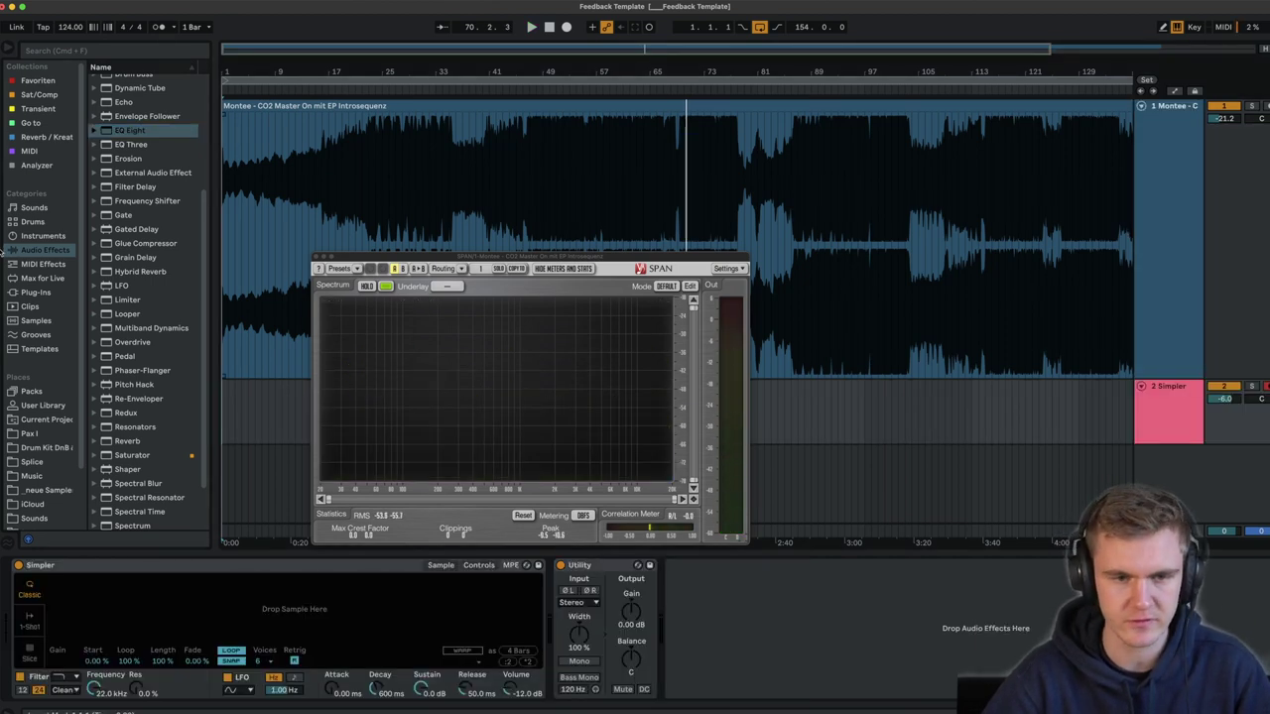
click(44, 236)
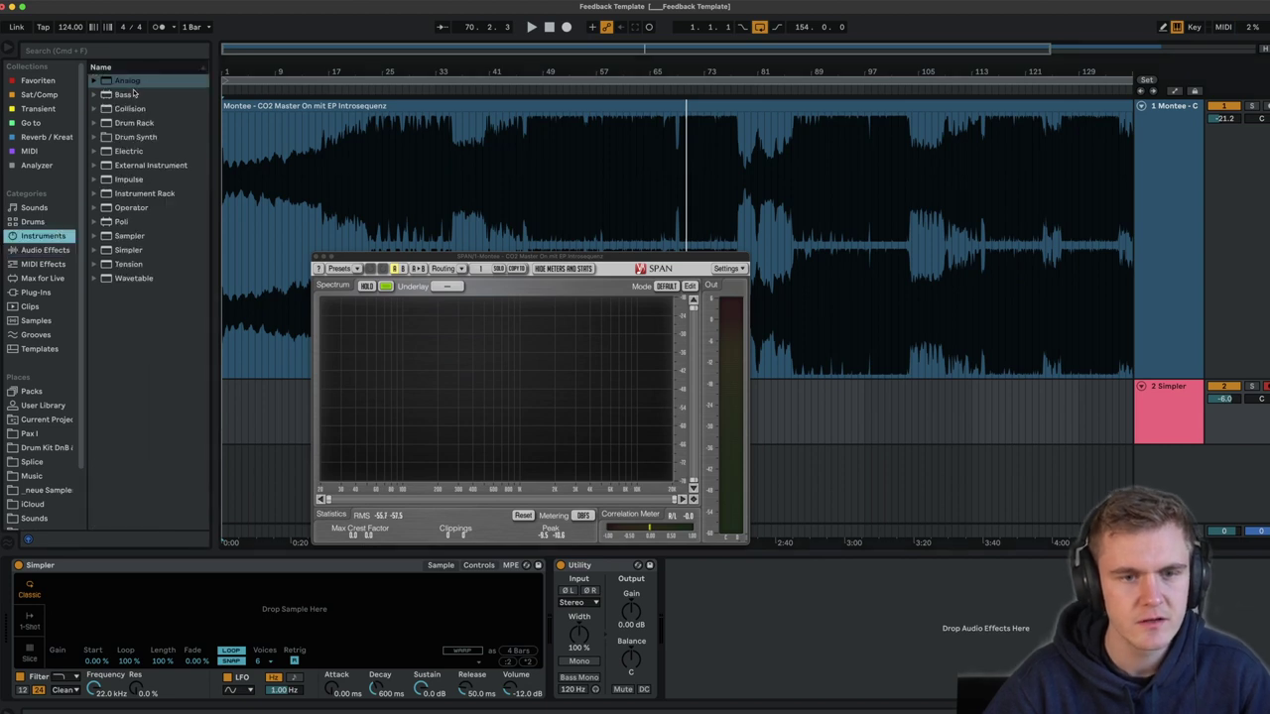
click(131, 81)
double_click(131, 81)
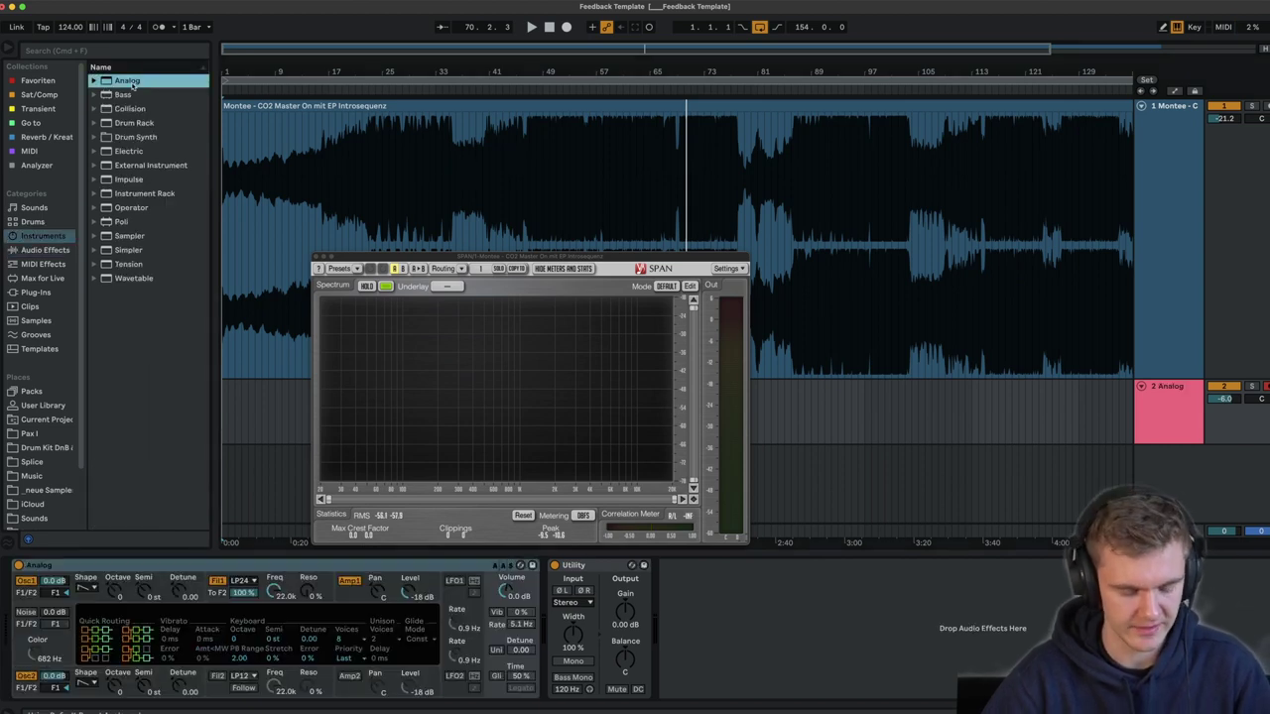
Leave only the noise generator active in Analog and select the Montee audio track.
click(26, 676)
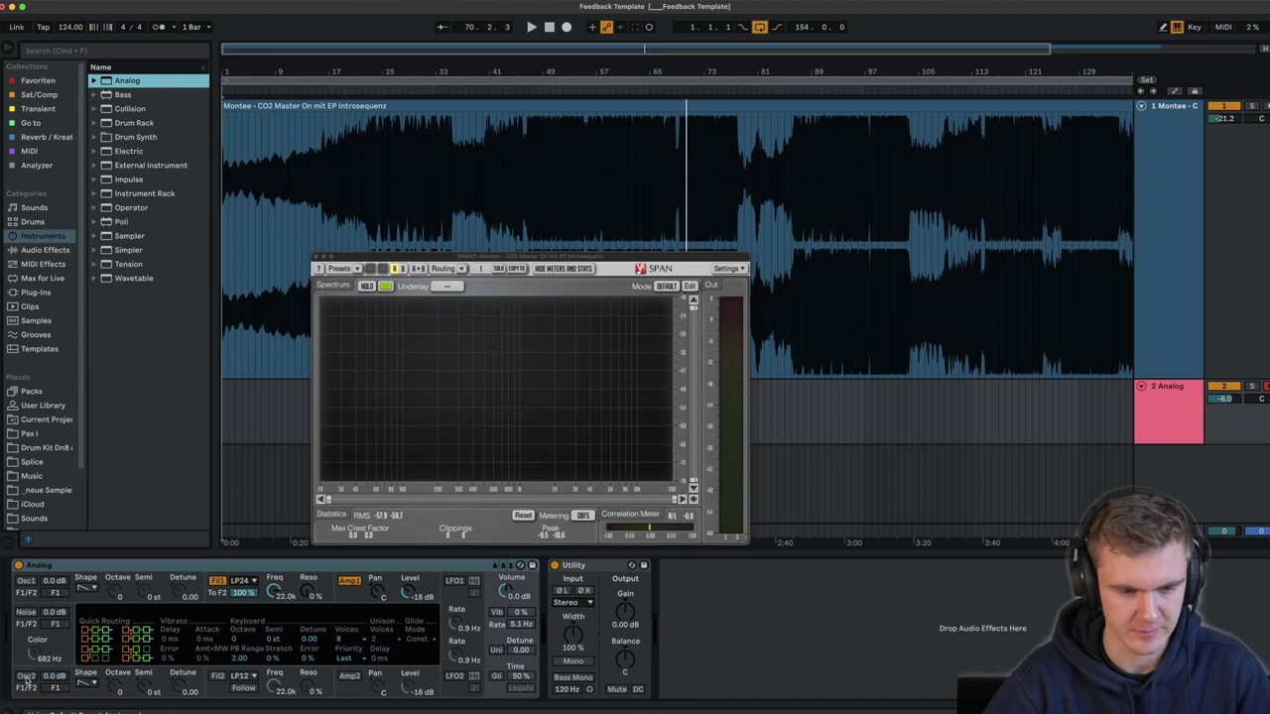
click(26, 614)
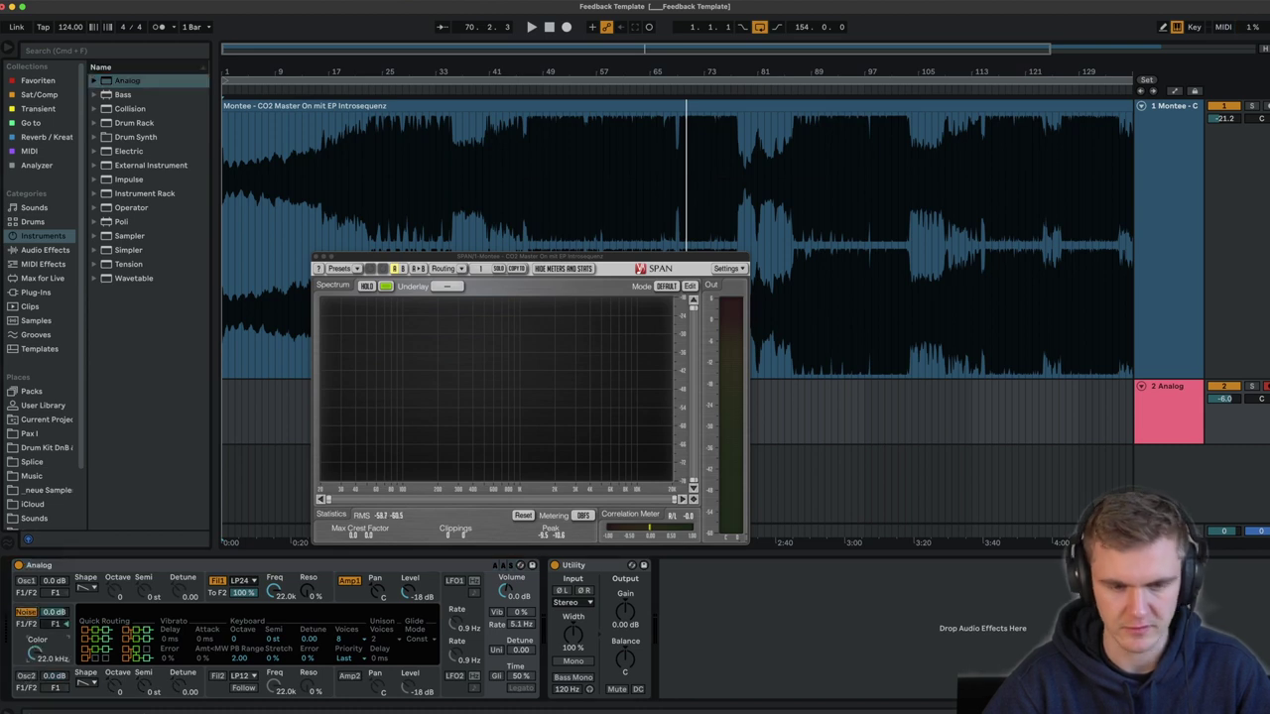
click(1142, 347)
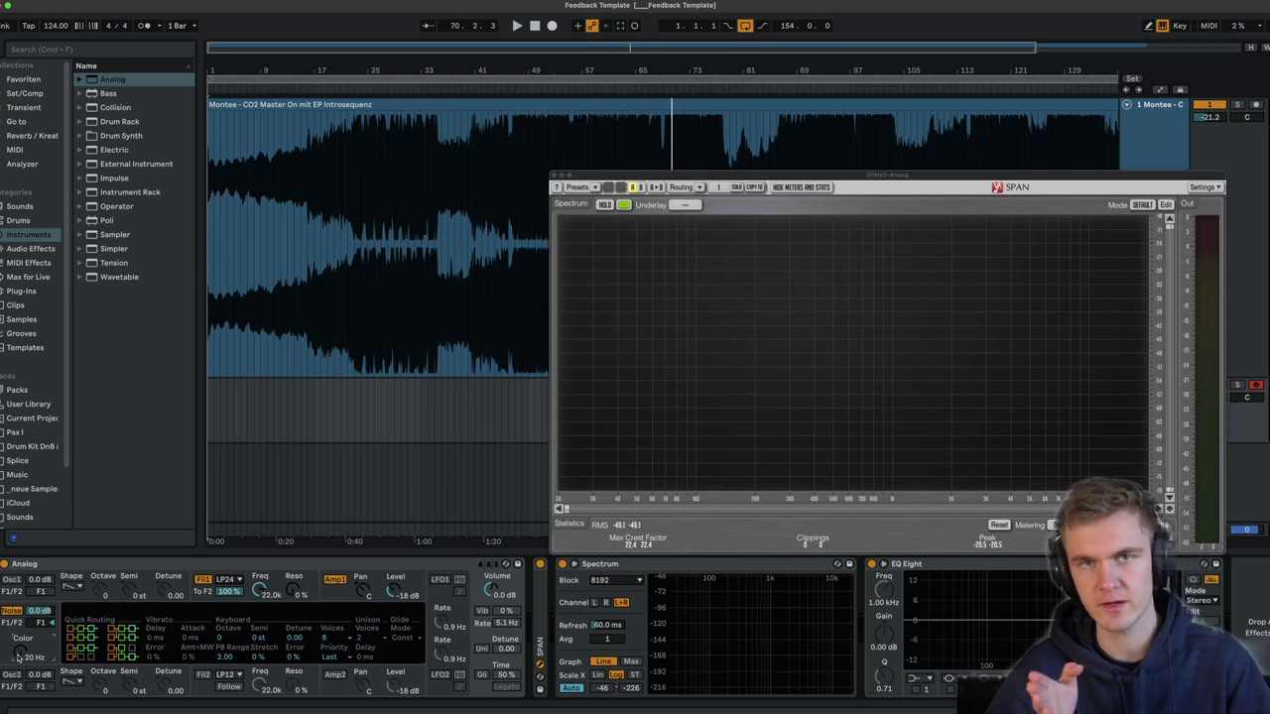
Play notes on the Analog track while raising its noise color gradually to 22.0 kHz.
key(a)
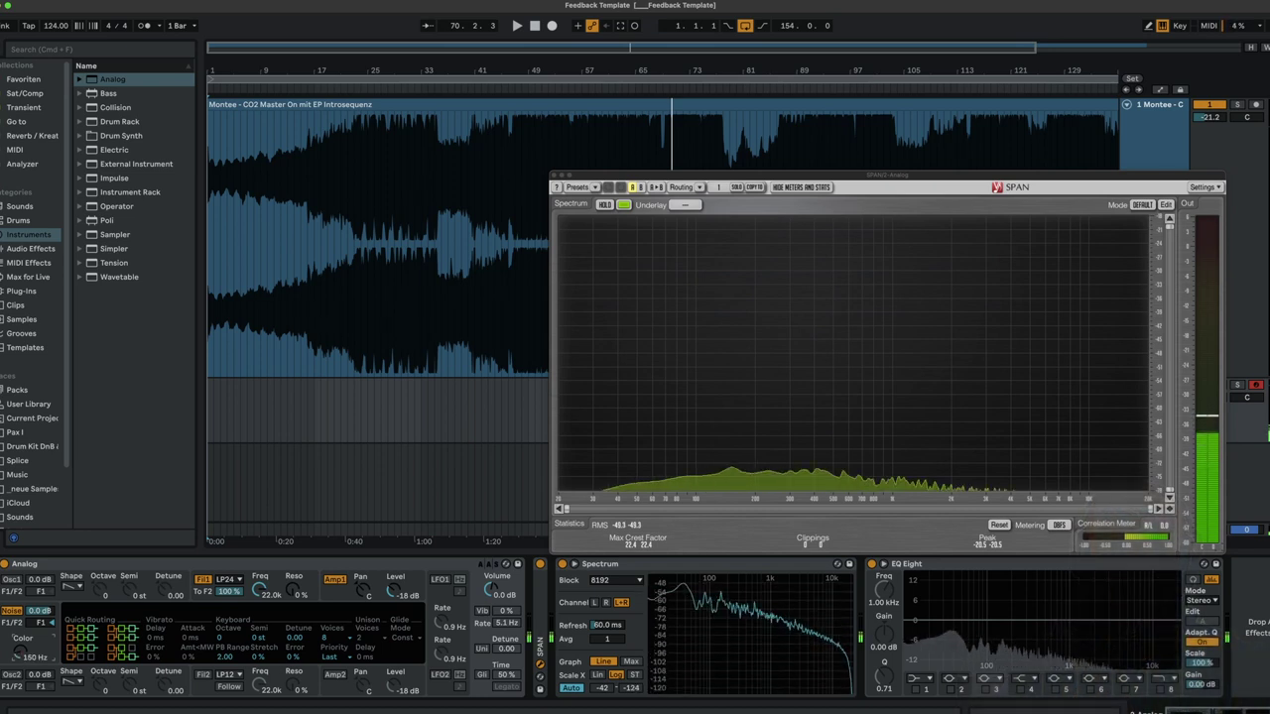
drag(19, 655, 18, 633)
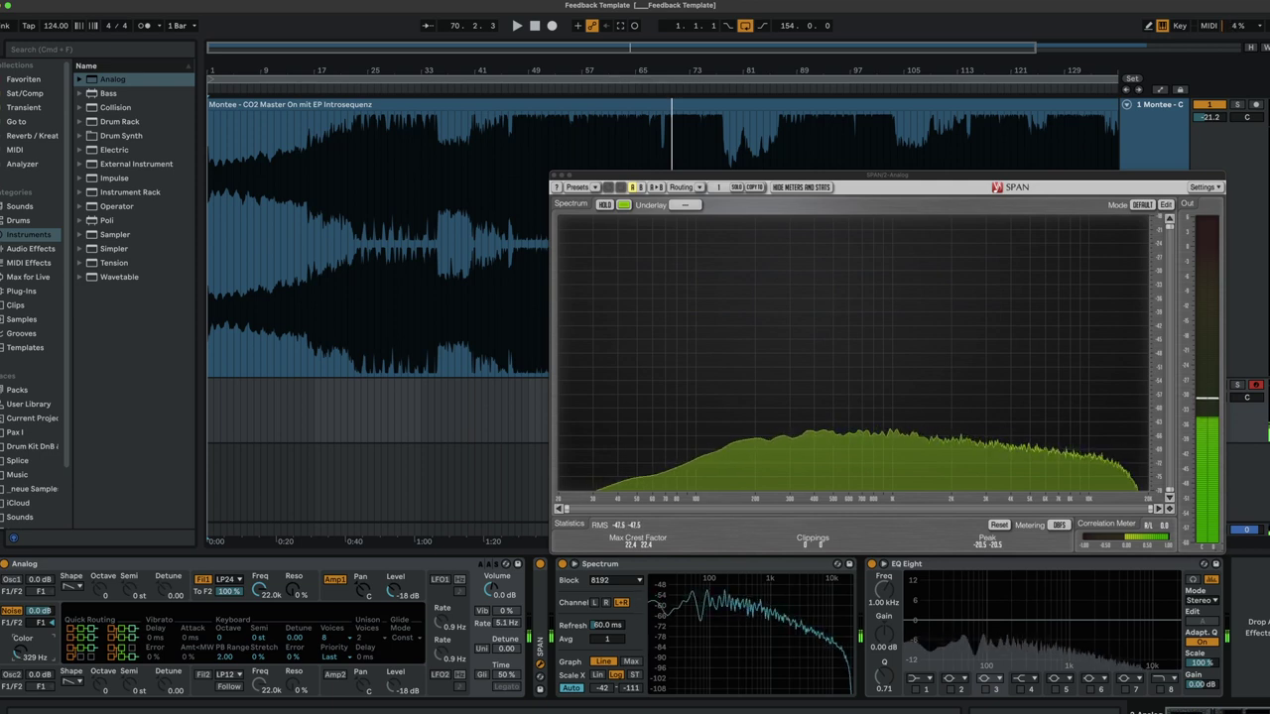
drag(18, 656, 18, 640)
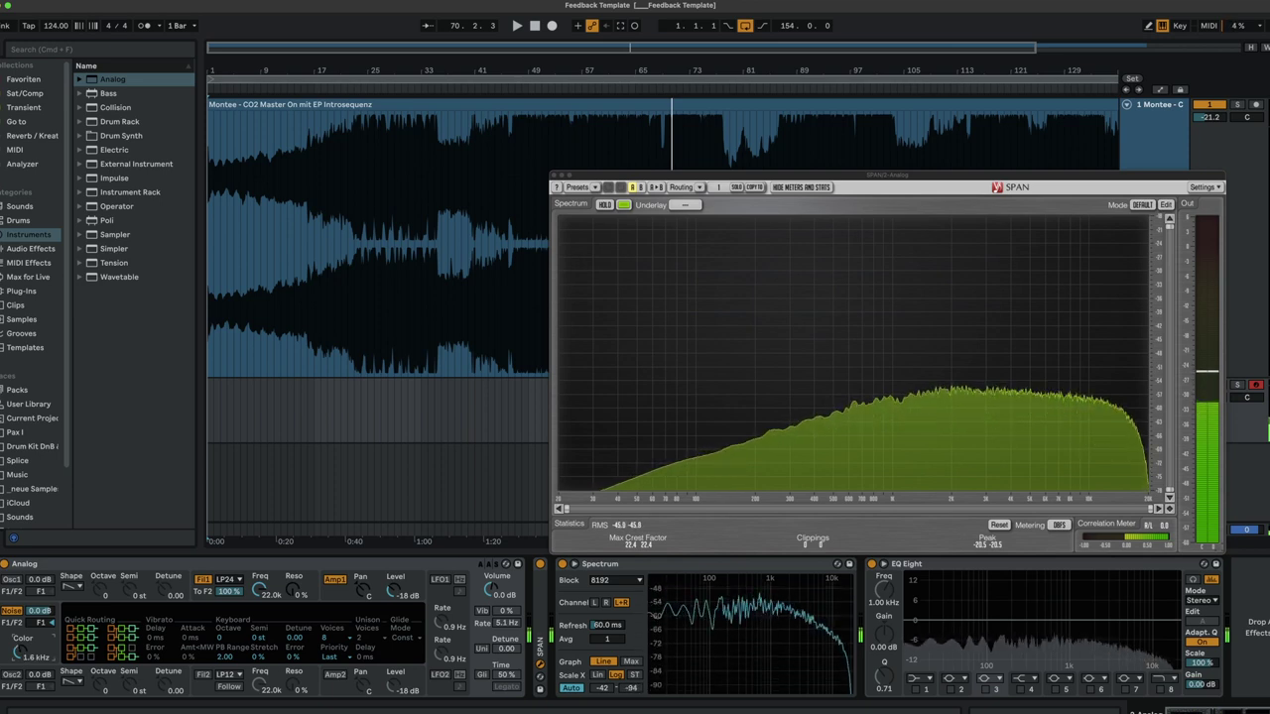
drag(18, 650, 18, 645)
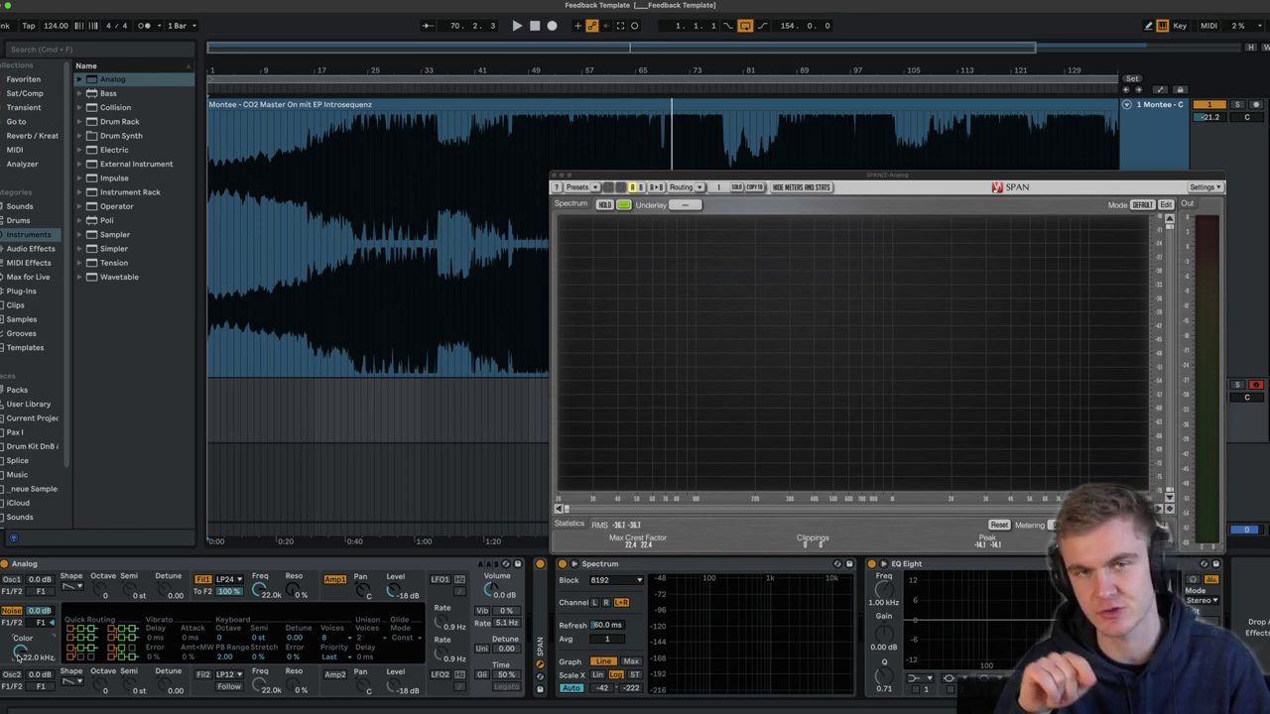
key(a)
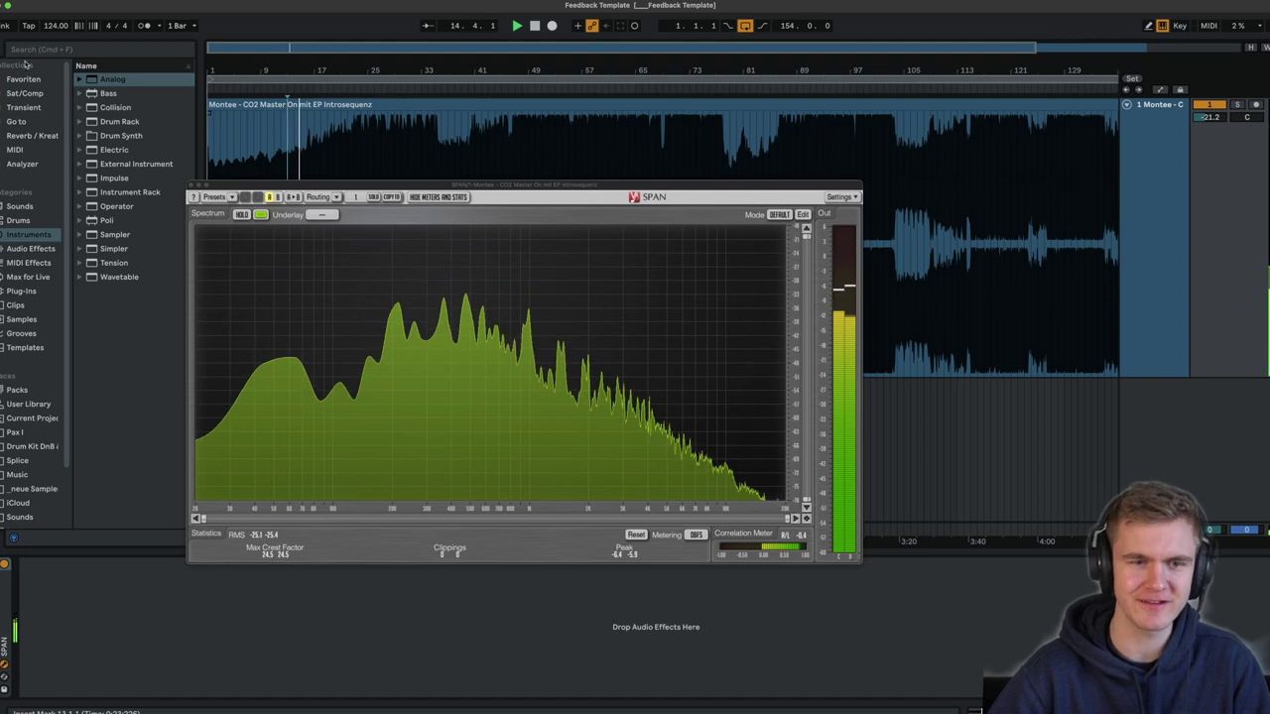
Hide the browser and set SPAN's spectrum mode to High Res.
key(super+alt+b)
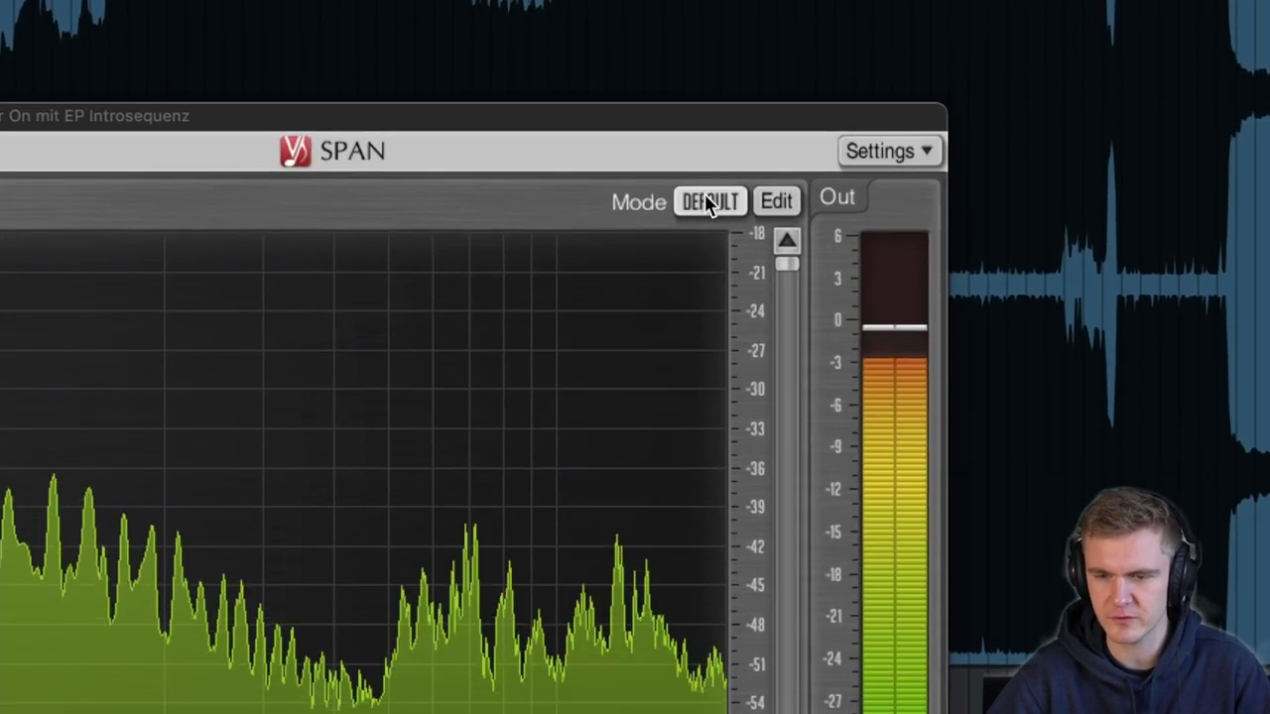
click(790, 177)
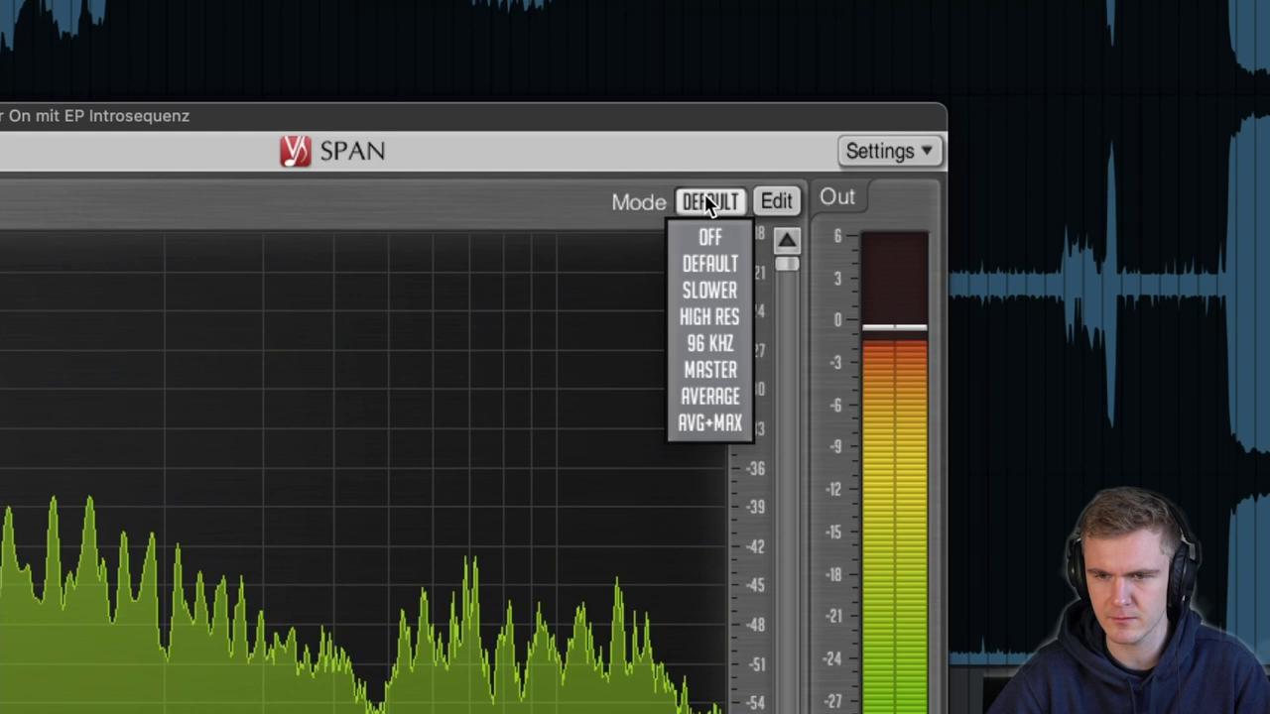
click(719, 317)
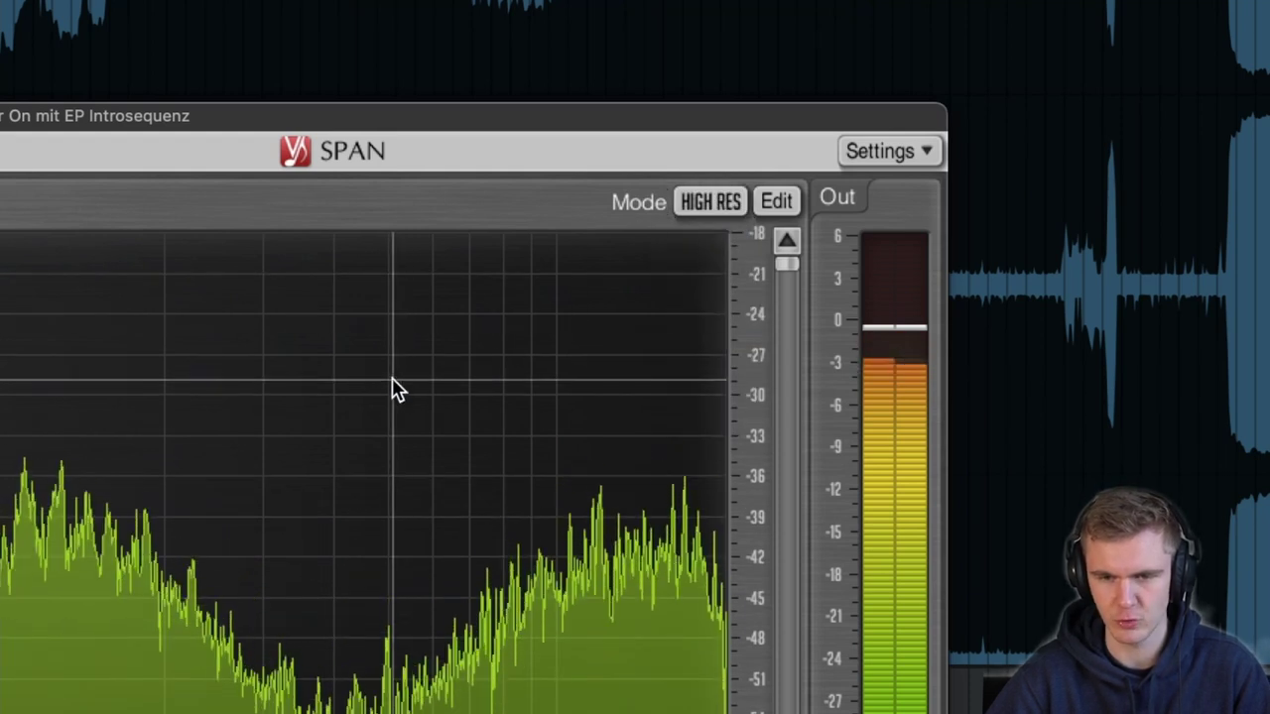
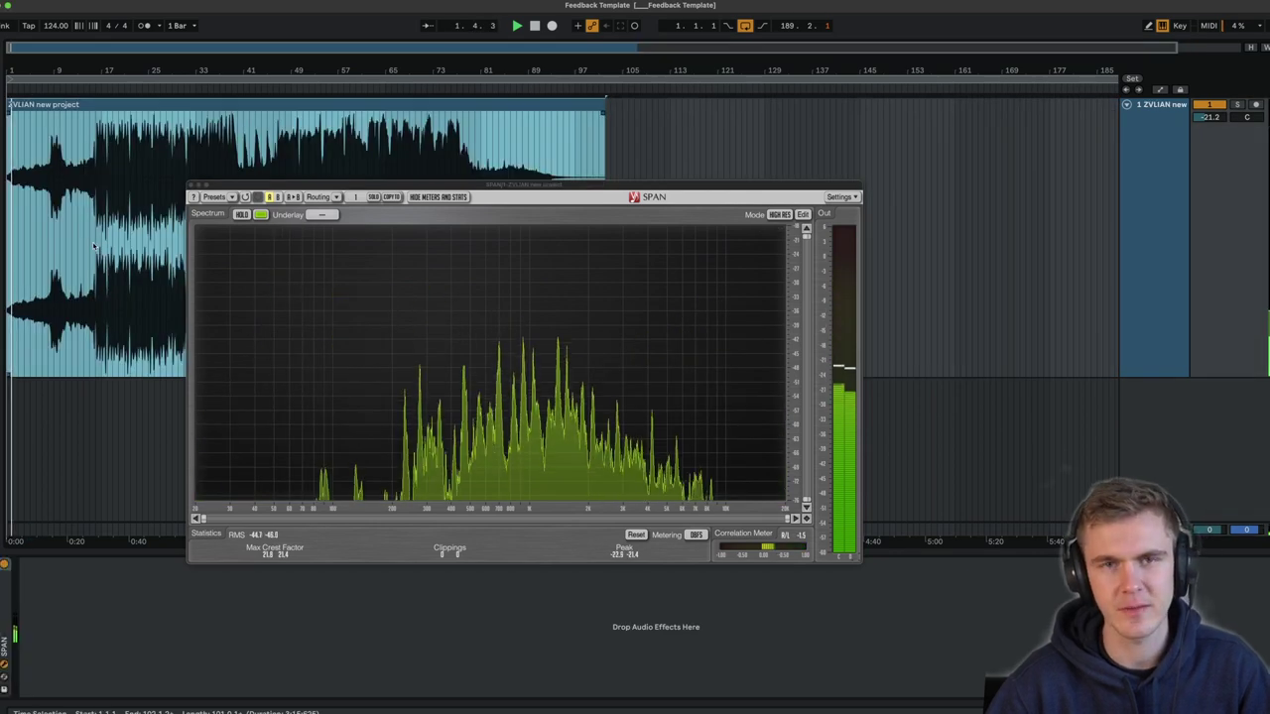
Place the insert marker at 15.1.1 in the ZVLIAN new project clip and examine SPAN's spectrum frozen with Hold after stopping playback.
click(89, 263)
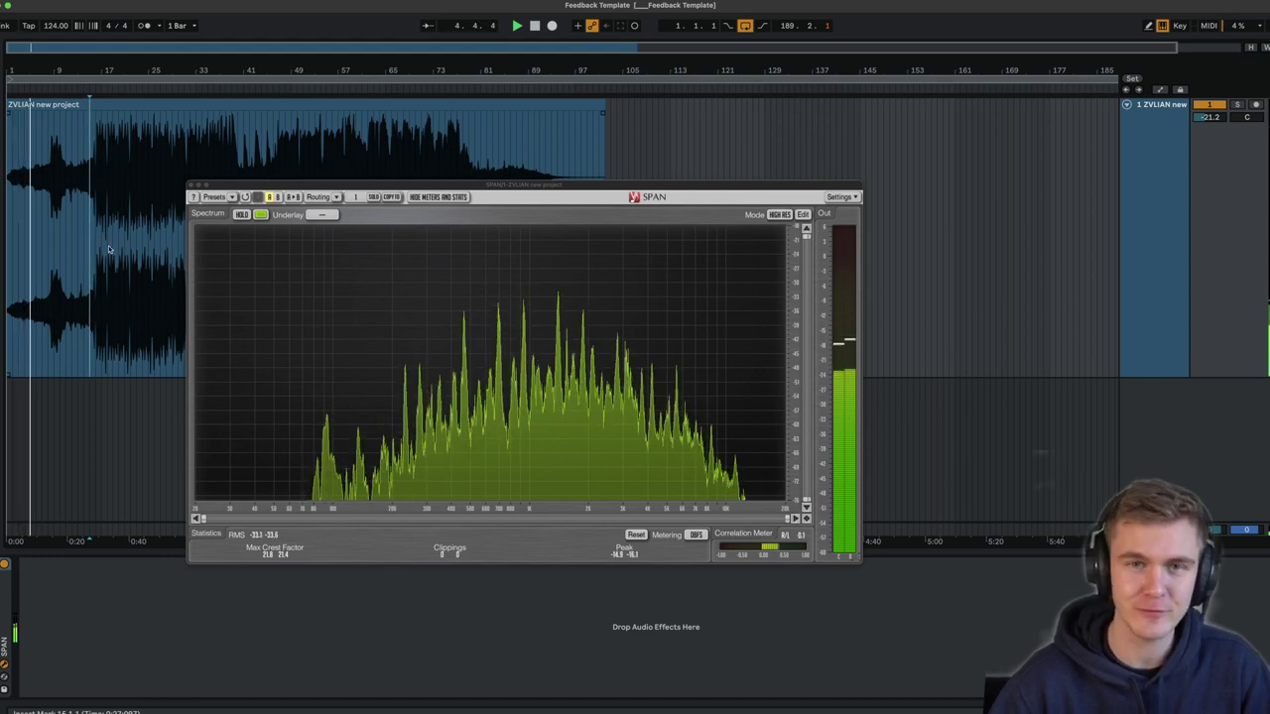
drag(293, 185, 218, 343)
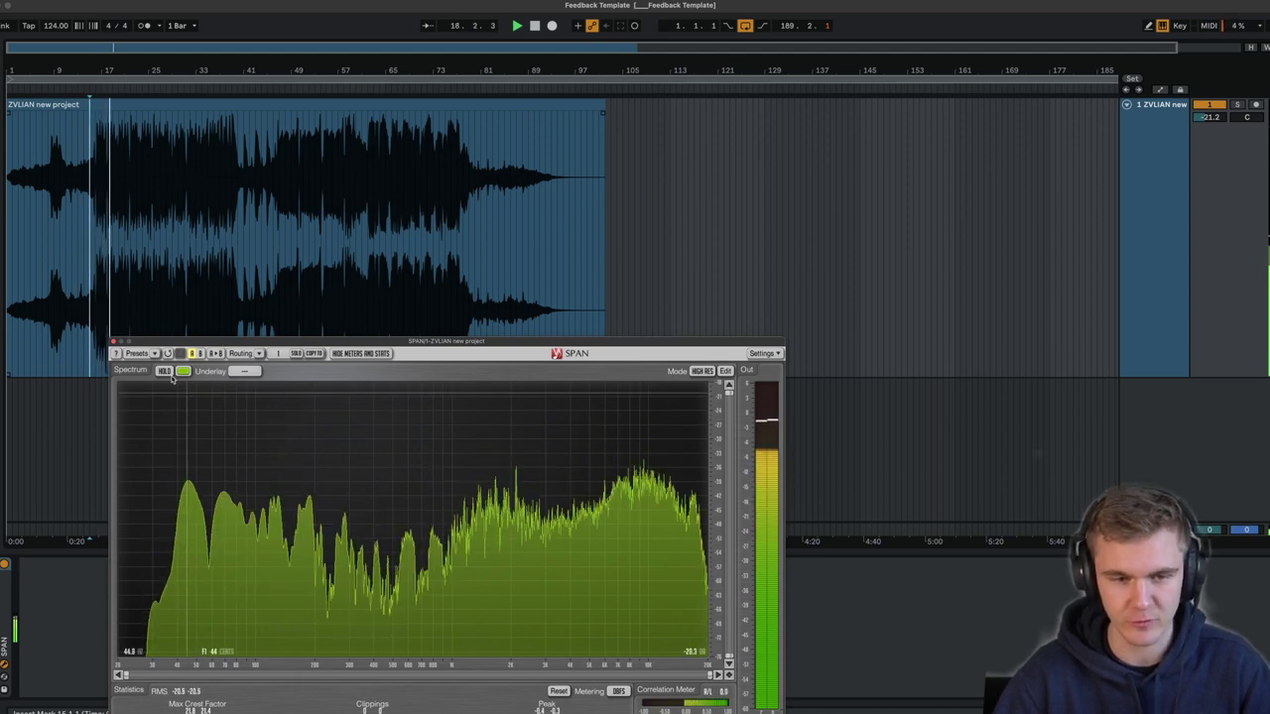
key(space)
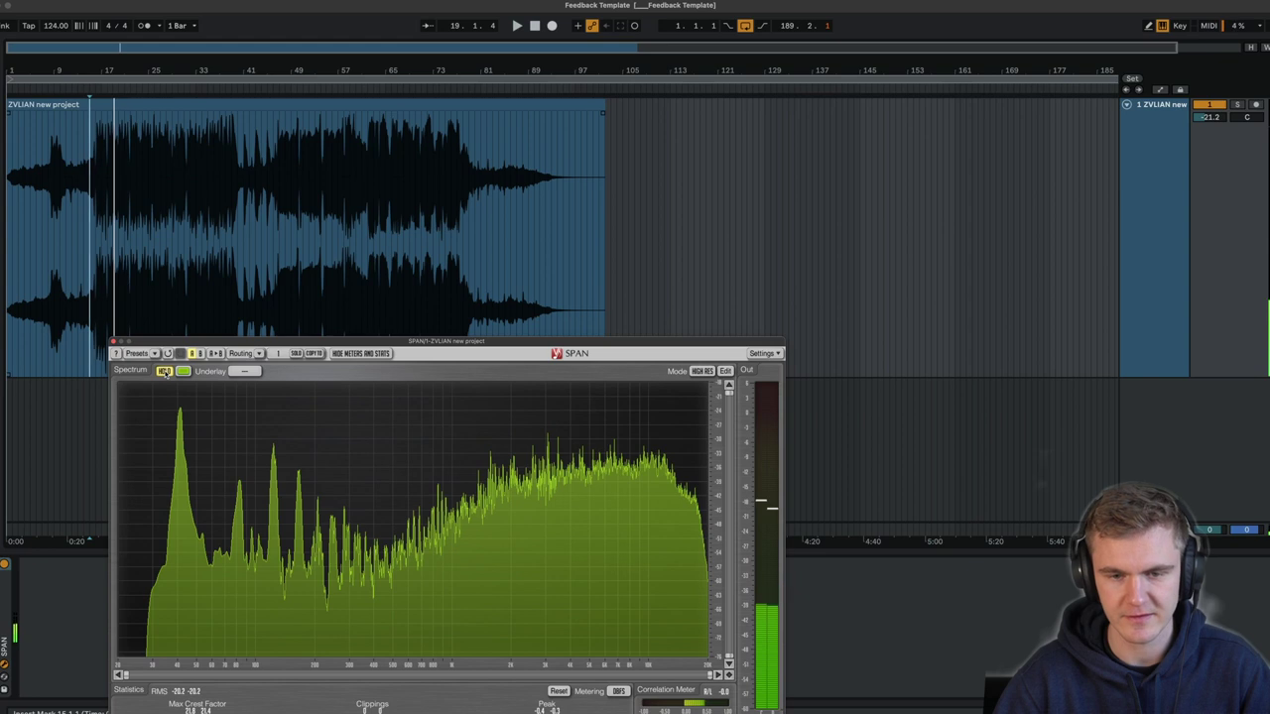
drag(172, 344, 171, 341)
mouse_move(178, 389)
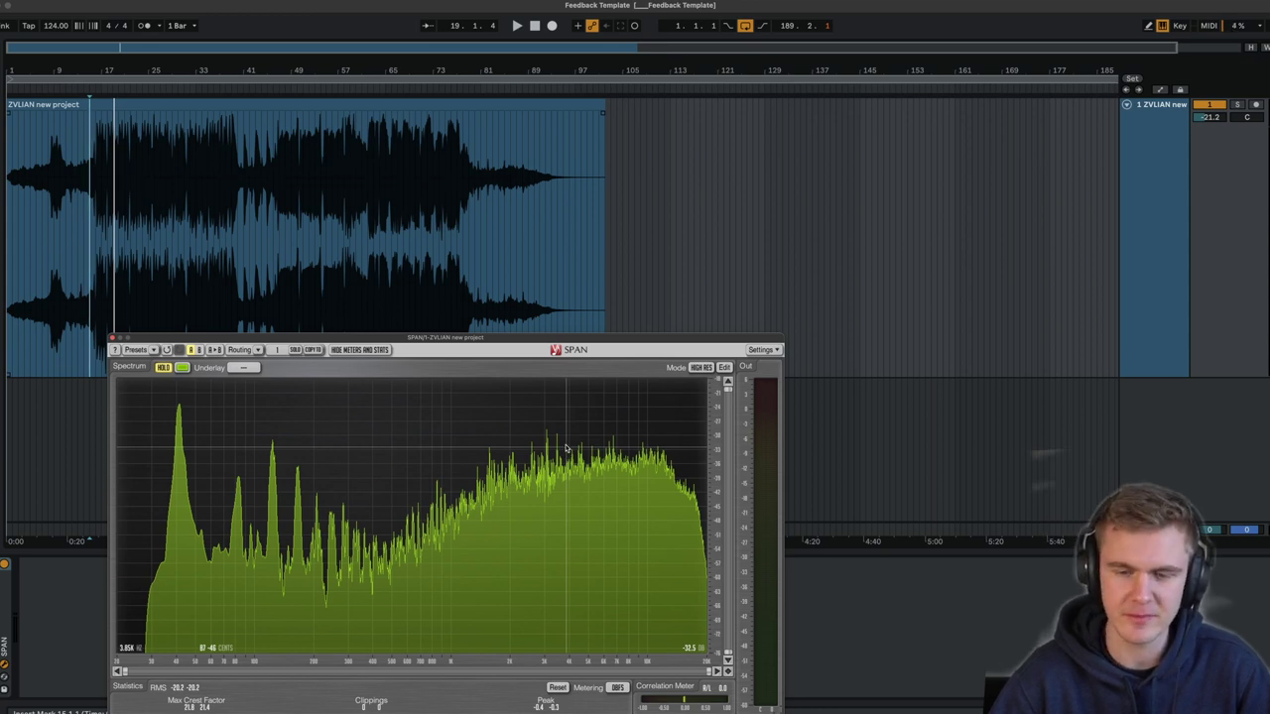
drag(446, 338, 549, 122)
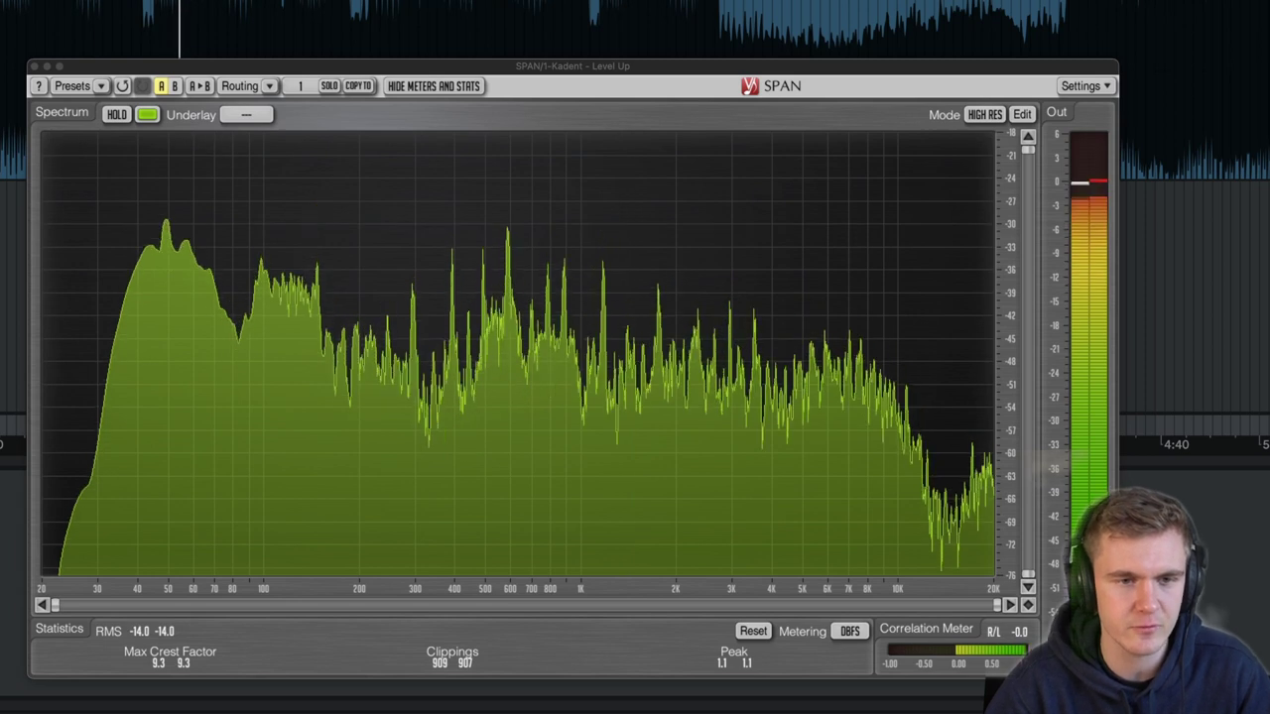
Show the browser and set EQ Eight's band 4 high shelf on the Kadent track to 15.6 kHz, -10.0 dB and Q 0.27.
key(super+alt+b)
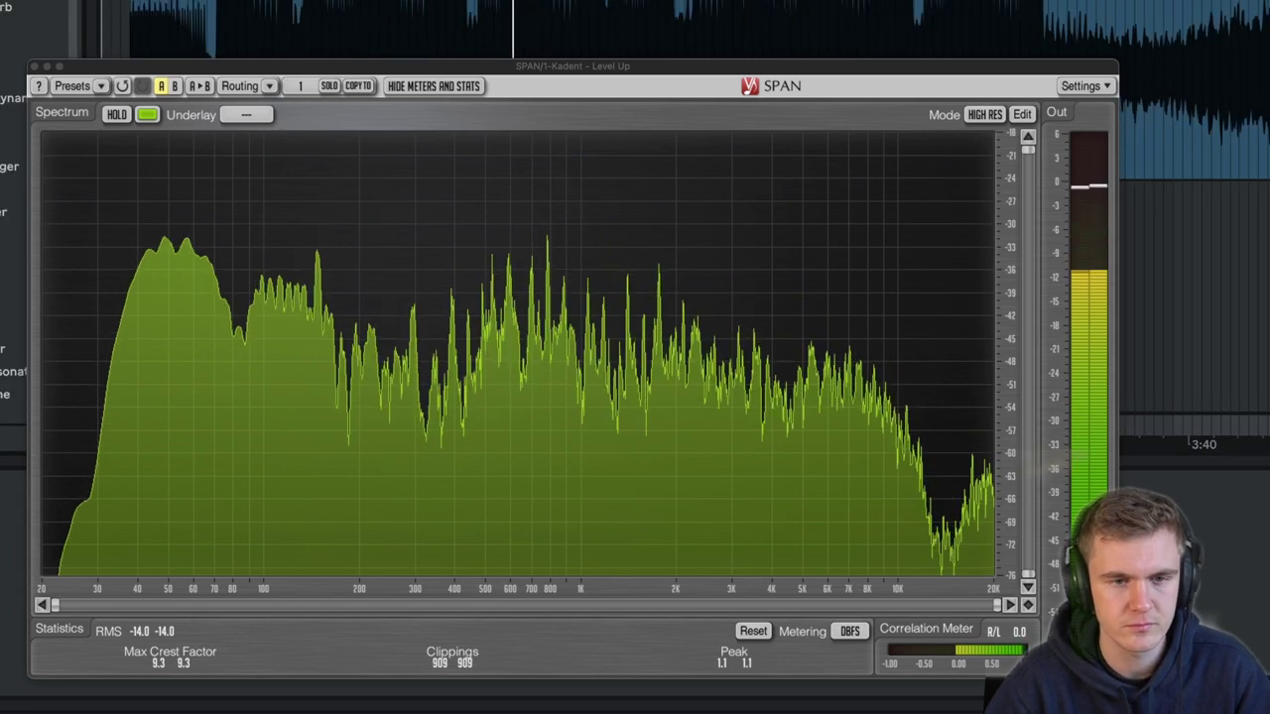
drag(350, 66, 715, 39)
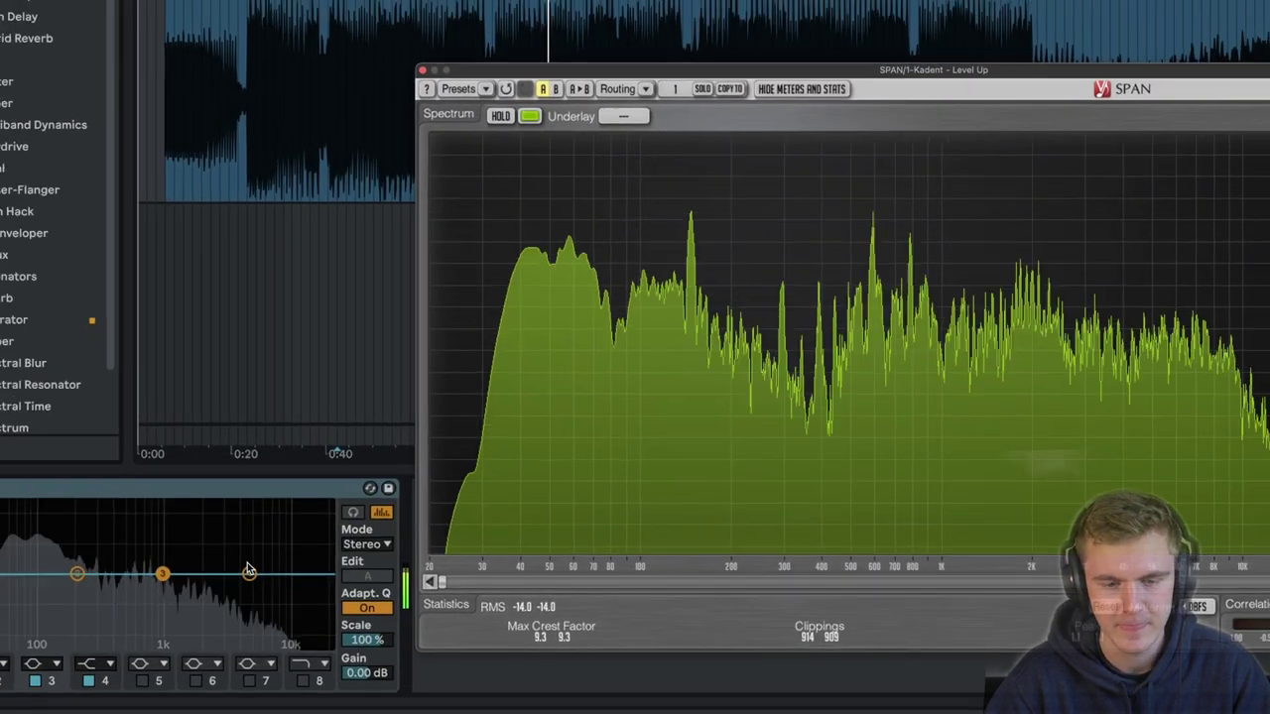
drag(249, 573, 297, 596)
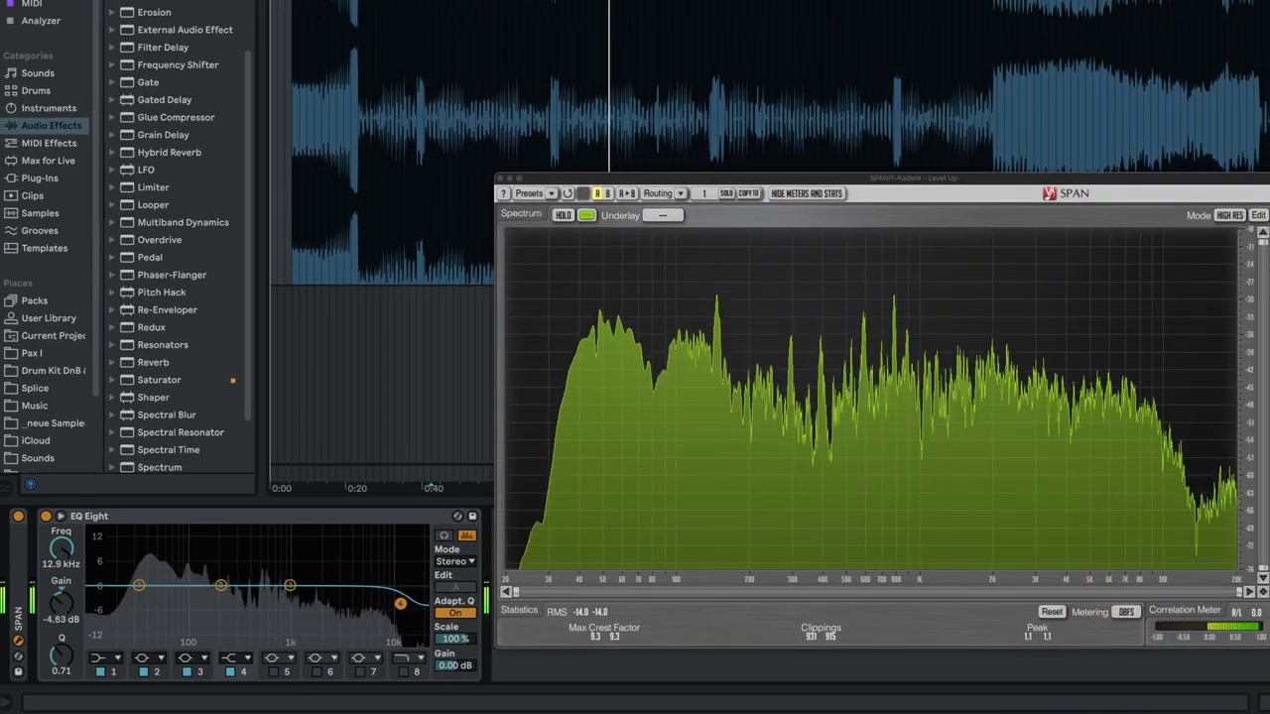
drag(400, 602, 409, 623)
drag(55, 661, 56, 694)
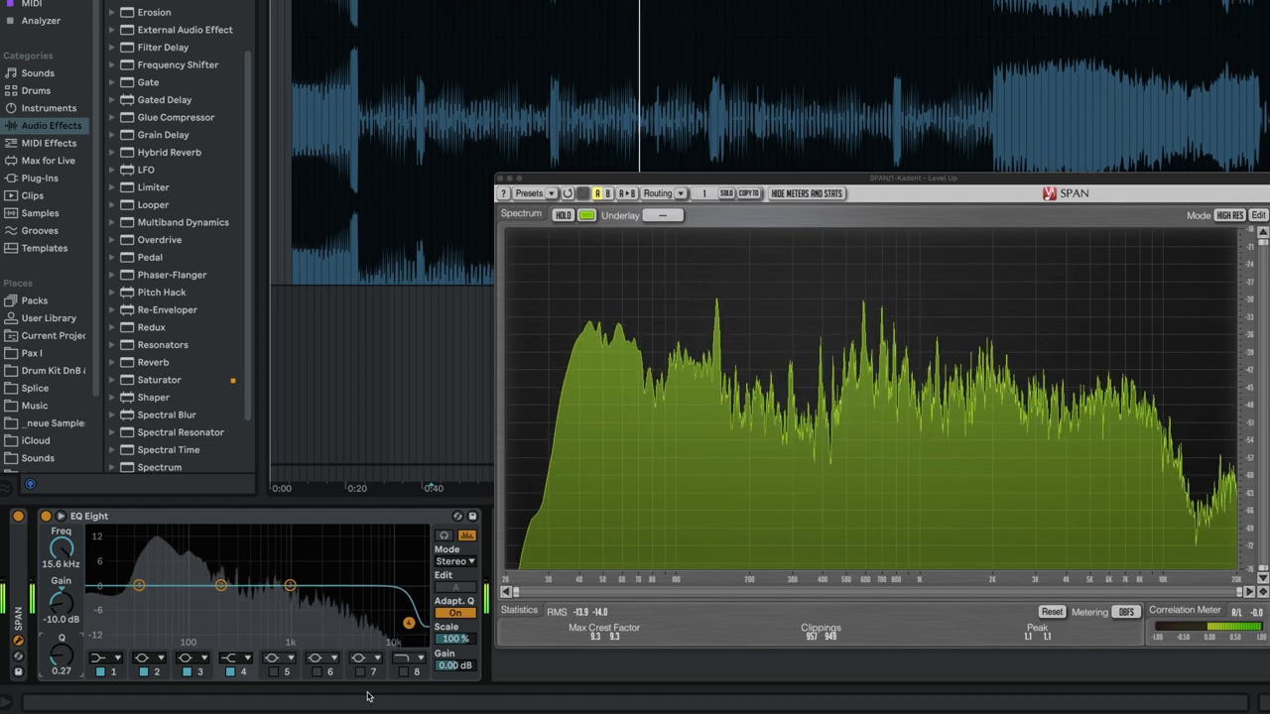
Enable EQ Eight's band 8 high cut at 13.8 kHz and move the EQ ahead of SPAN in the device chain.
click(404, 672)
drag(415, 601, 403, 599)
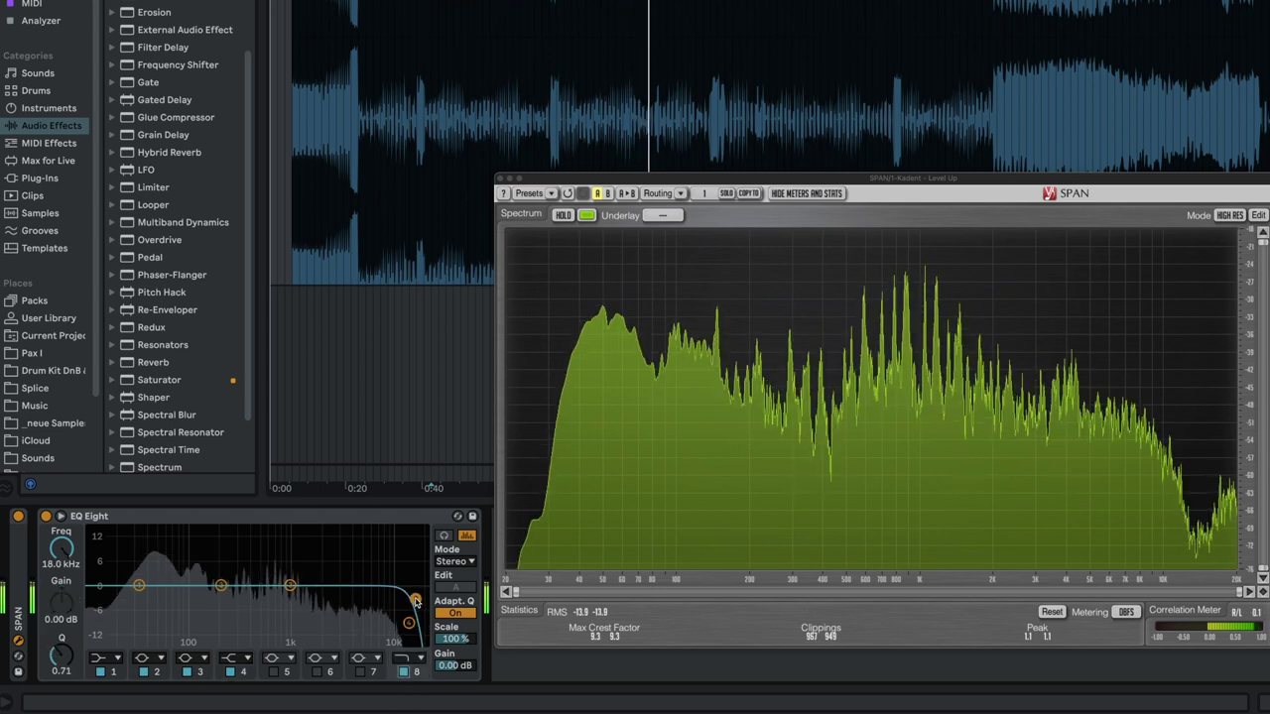
click(290, 529)
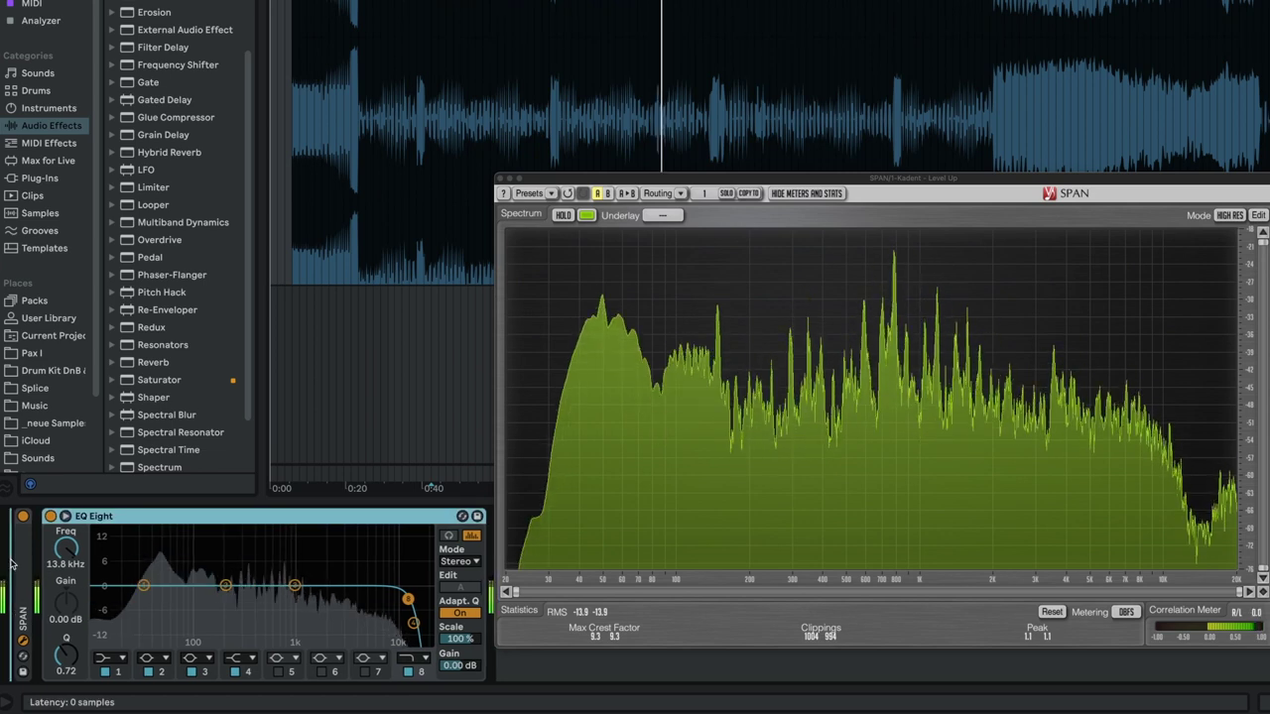
drag(11, 564, 12, 564)
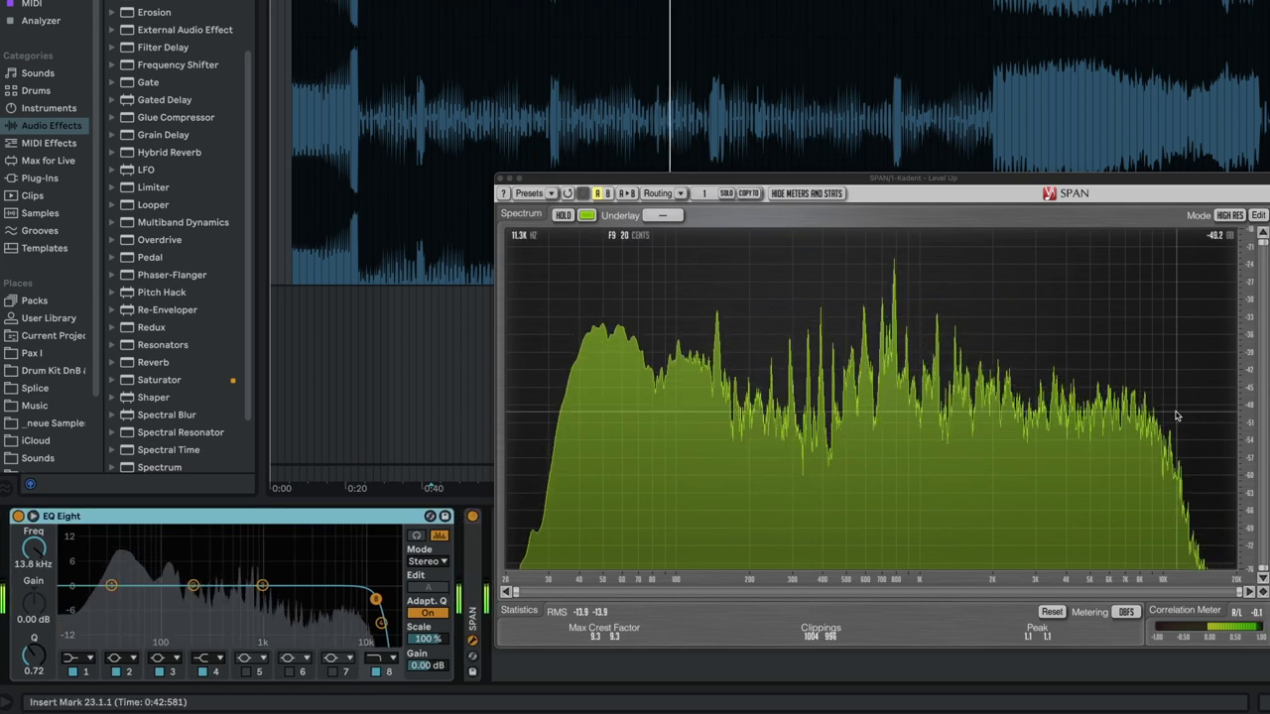